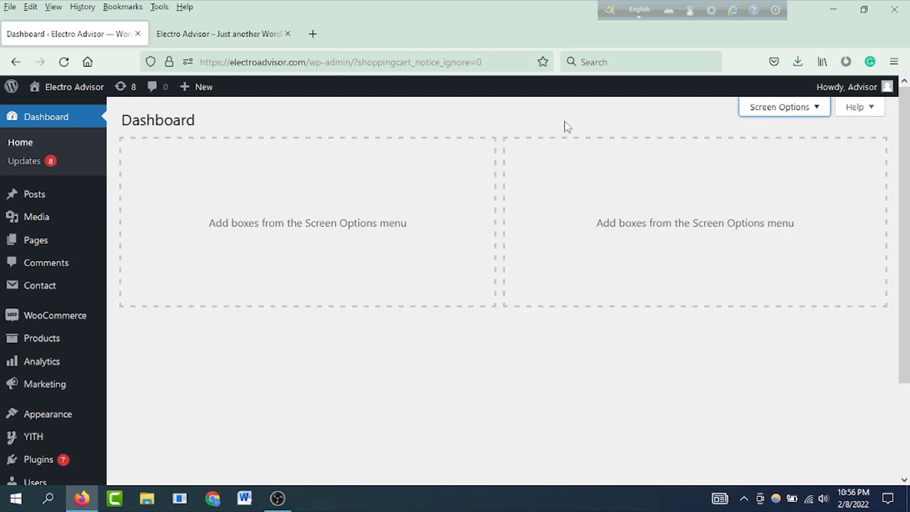
Step: In a new tab, search Google for 'terms and conditions genrator'
click(314, 33)
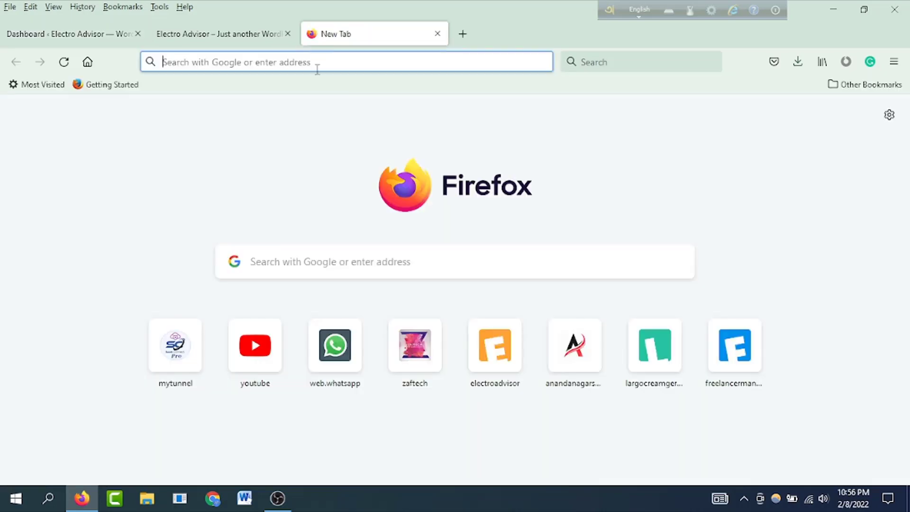
click(349, 251)
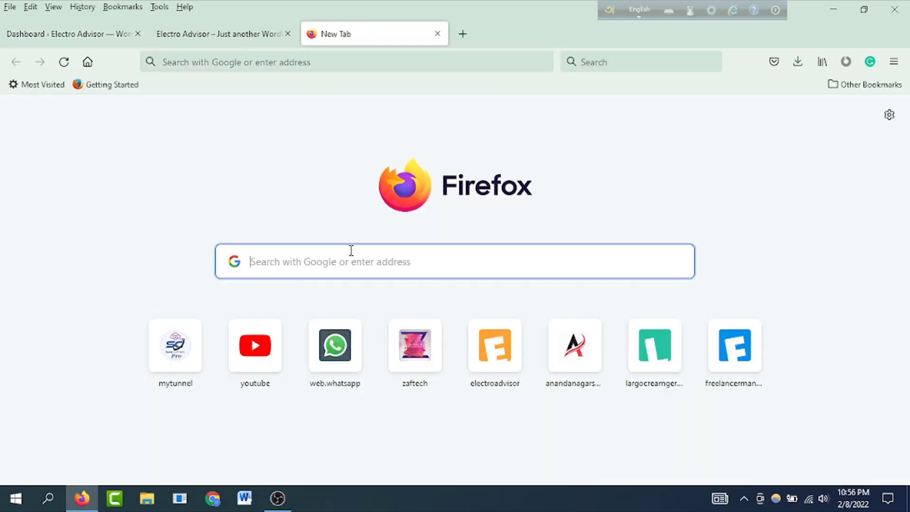
text(ter)
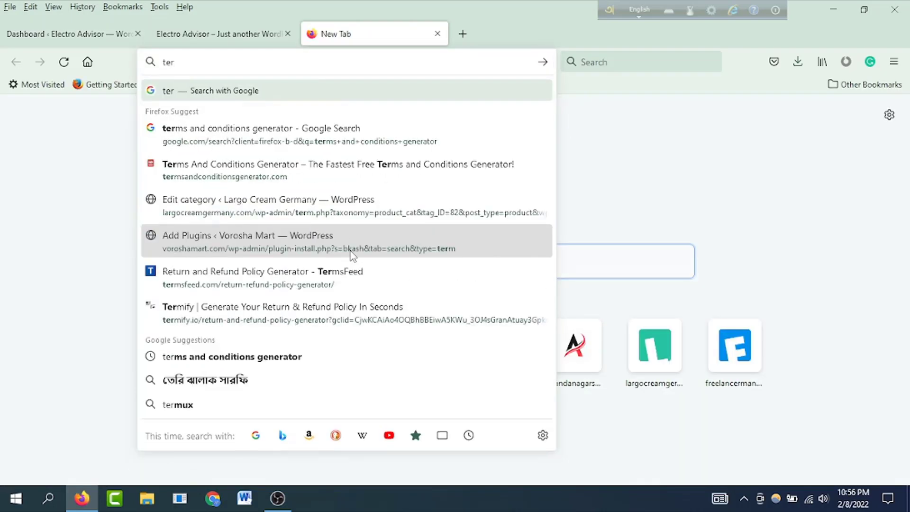
text(ms and)
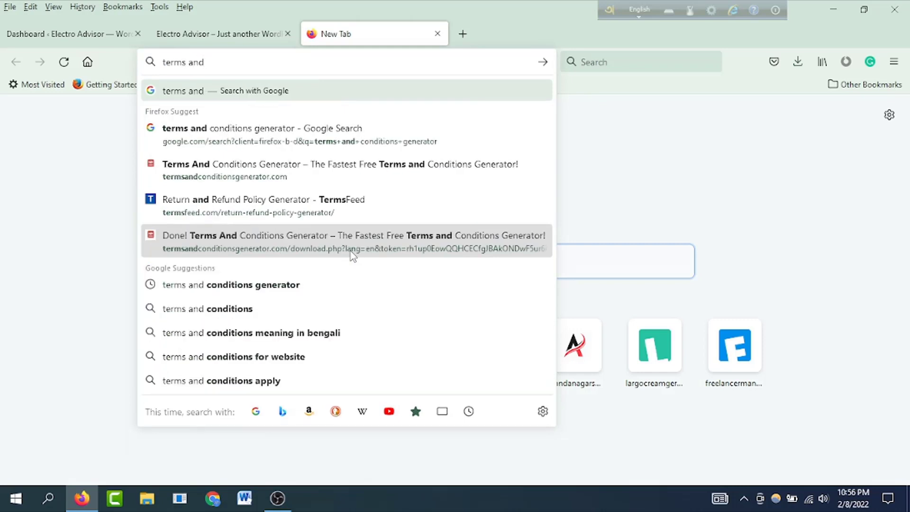
text( conditions g)
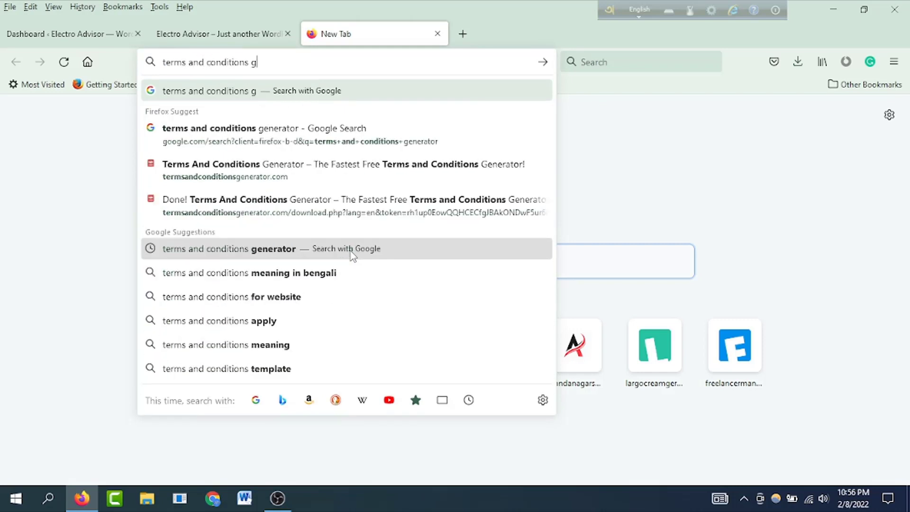
text(enrator)
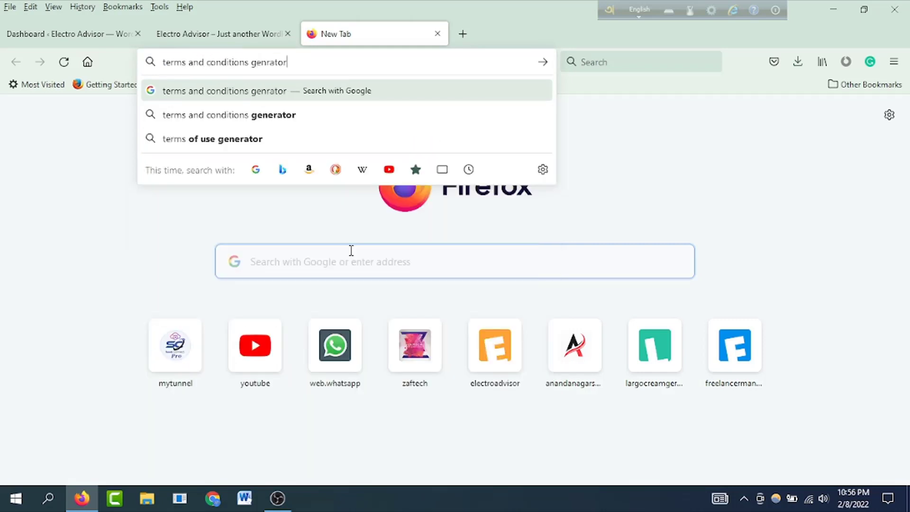
key(Return)
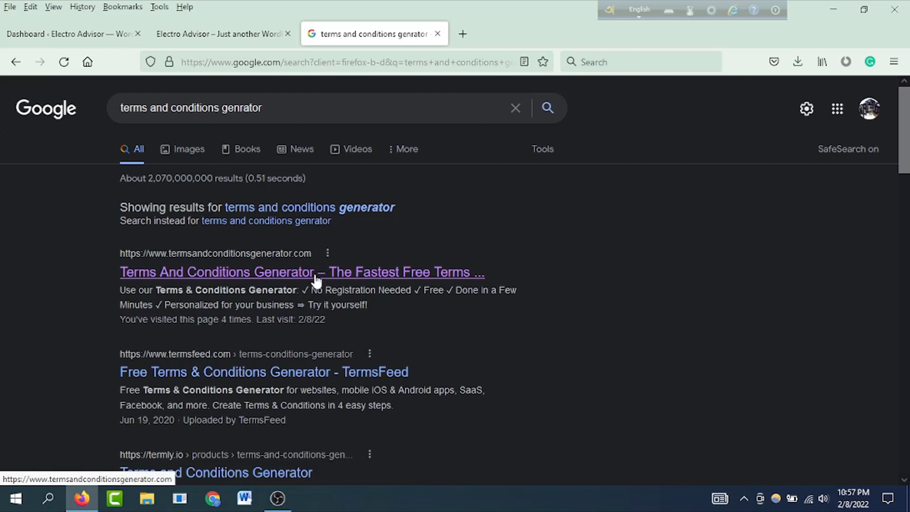
Step: Open the termsandconditionsgenerator.com result and bring up its blank Your Website form
click(274, 274)
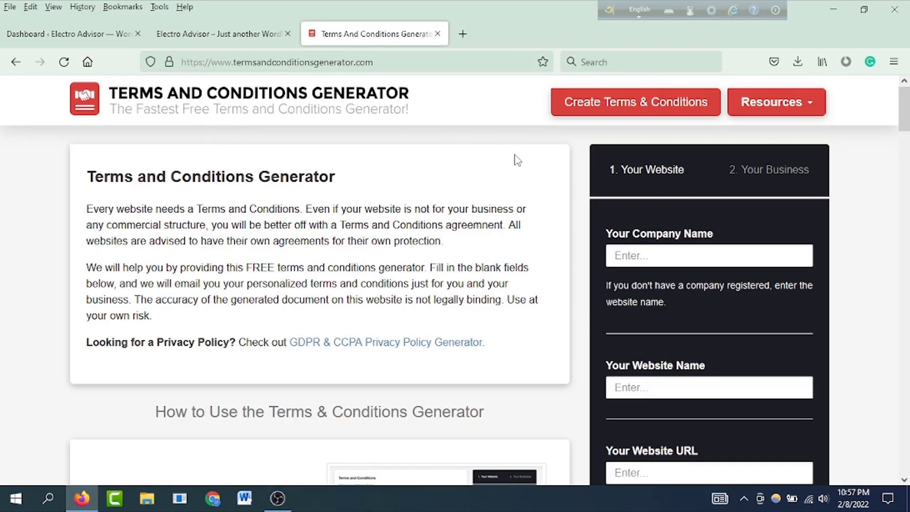
scroll(649, 206, down, 5)
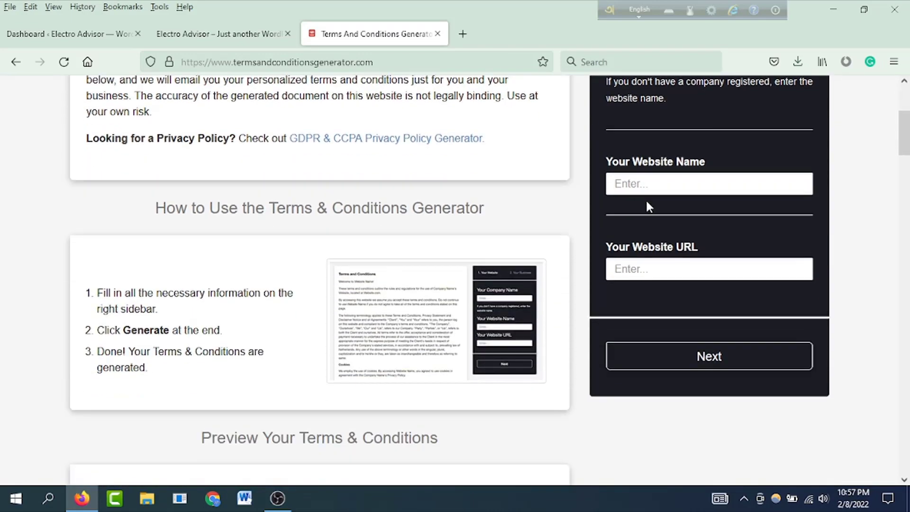
scroll(575, 207, up, 6)
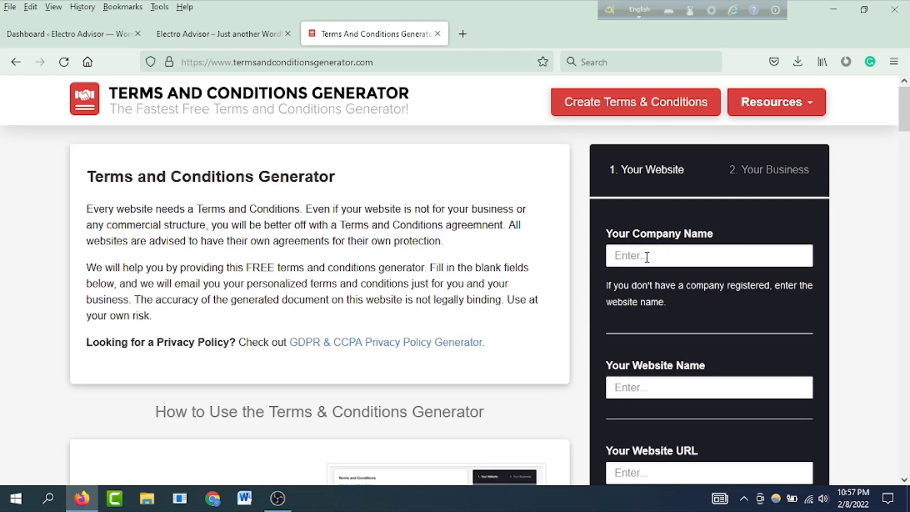
click(119, 34)
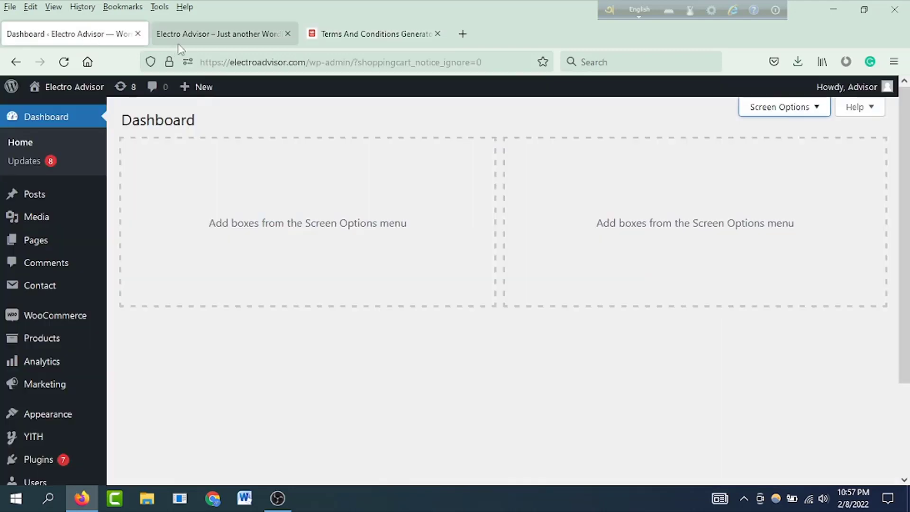
click(202, 38)
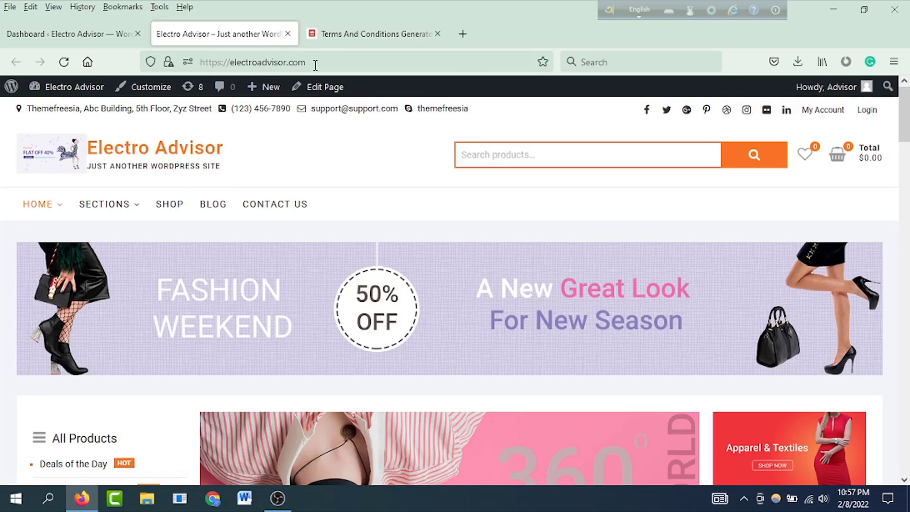
click(375, 34)
click(670, 251)
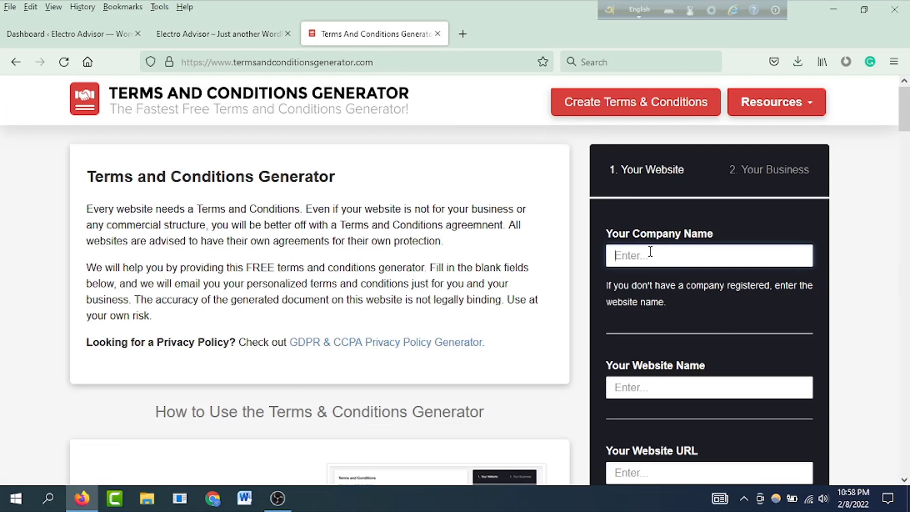
Step: Enter 'Electro Advisor' as both the company name and the website name
click(650, 252)
text(Electro Advisor)
scroll(727, 309, down, 3)
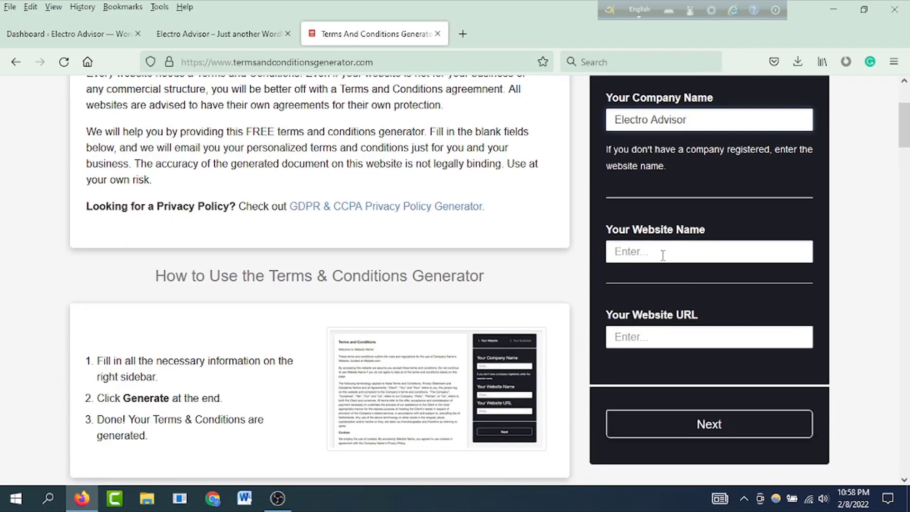
drag(706, 118, 590, 134)
key(ctrl+c)
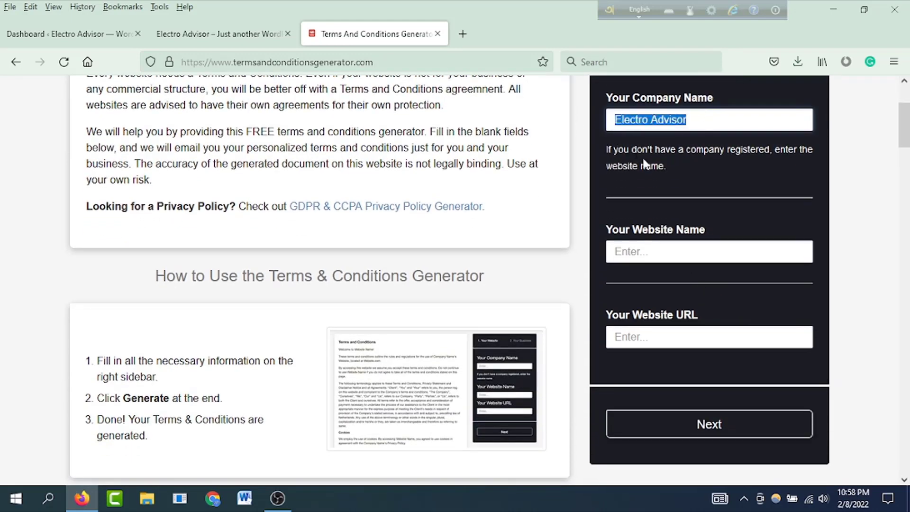
click(636, 252)
key(ctrl+v)
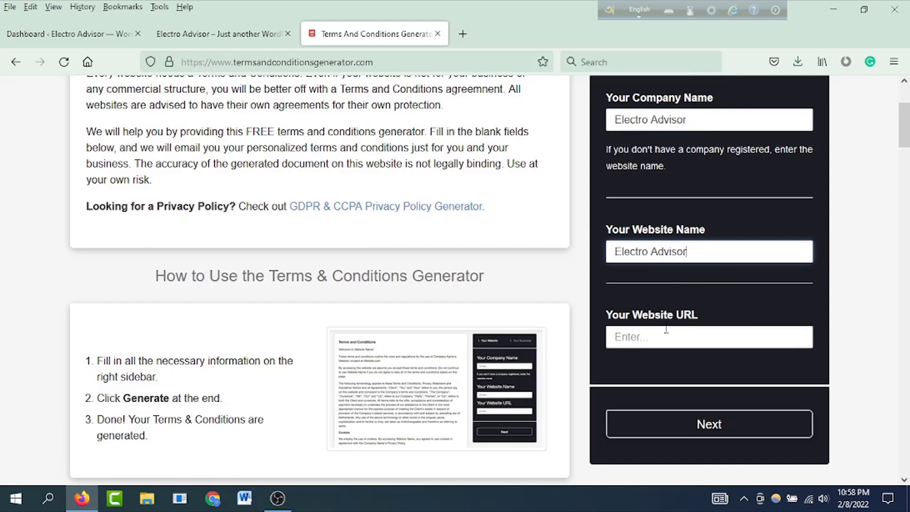
click(634, 336)
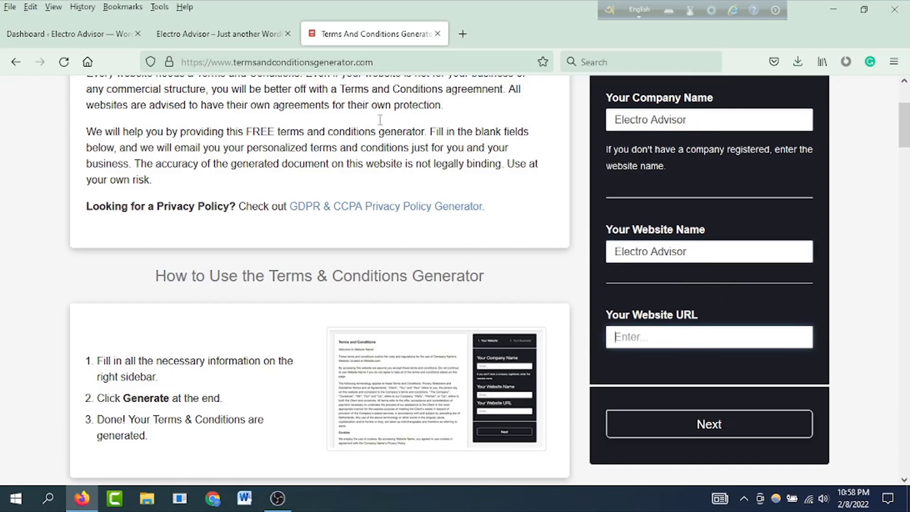
click(227, 36)
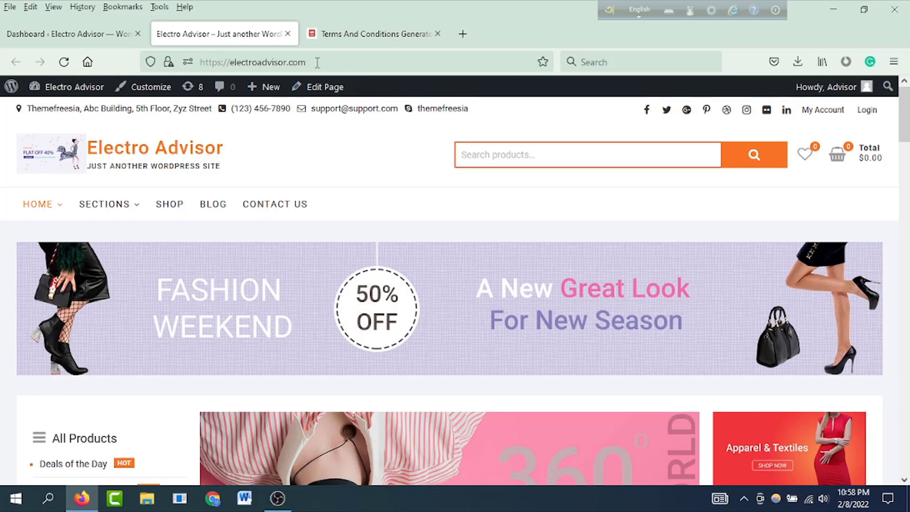
drag(316, 62, 198, 62)
key(ctrl+c)
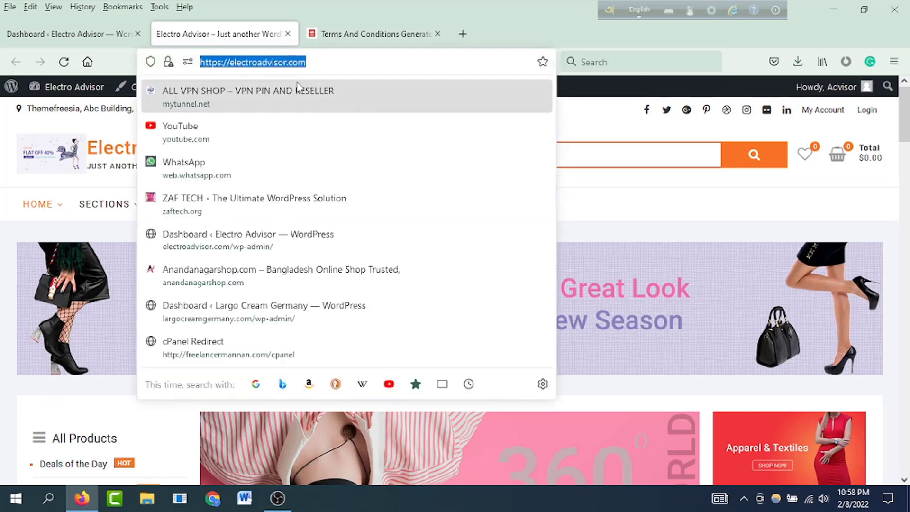
click(375, 34)
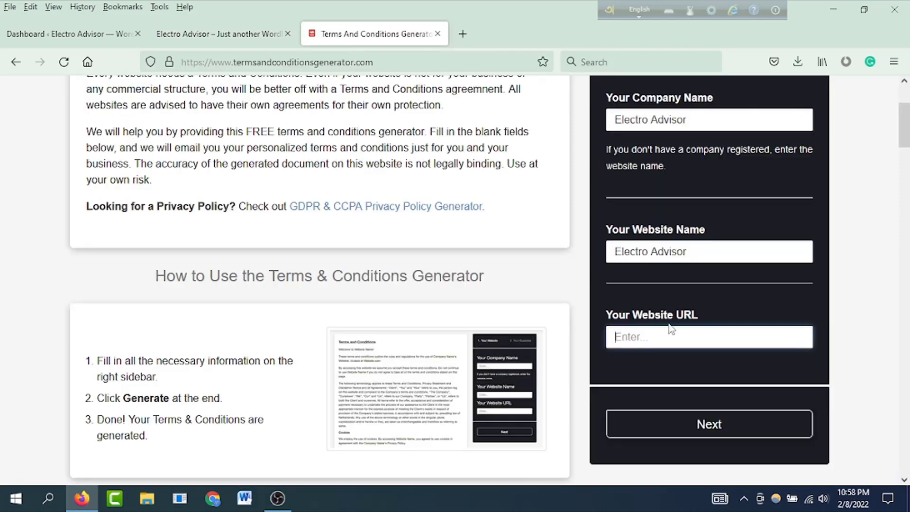
click(636, 338)
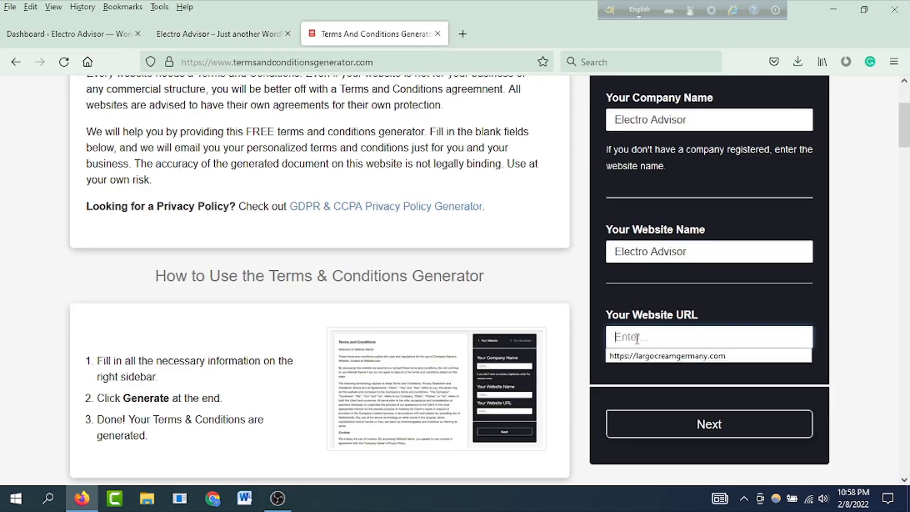
key(ctrl+v)
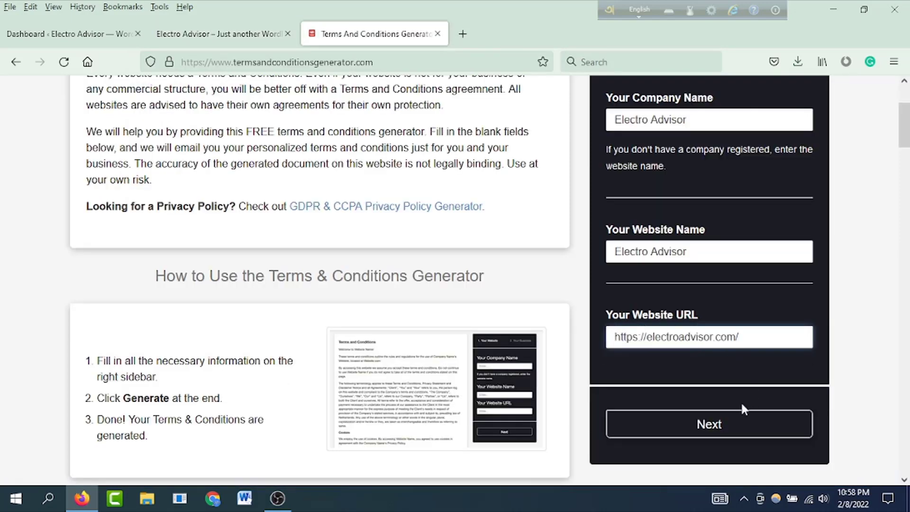
Step: On the business details step, set the country to Bangladesh
click(706, 425)
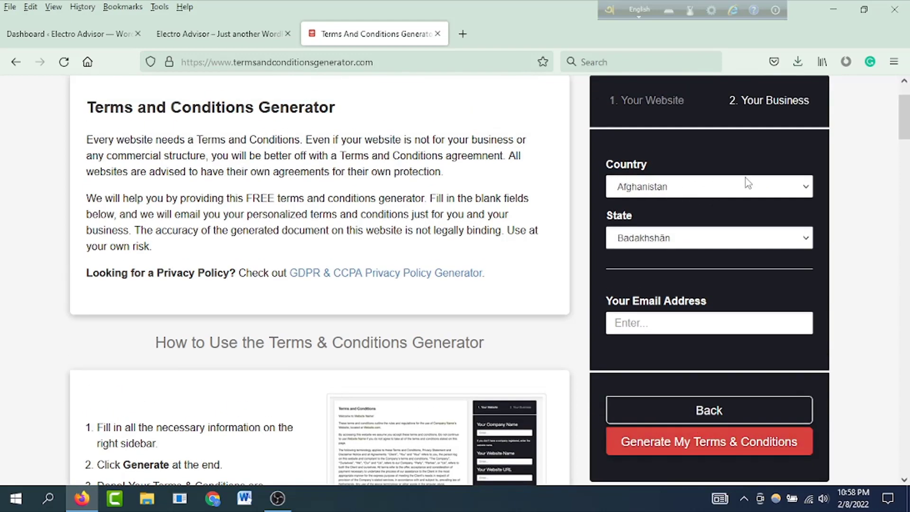
click(766, 191)
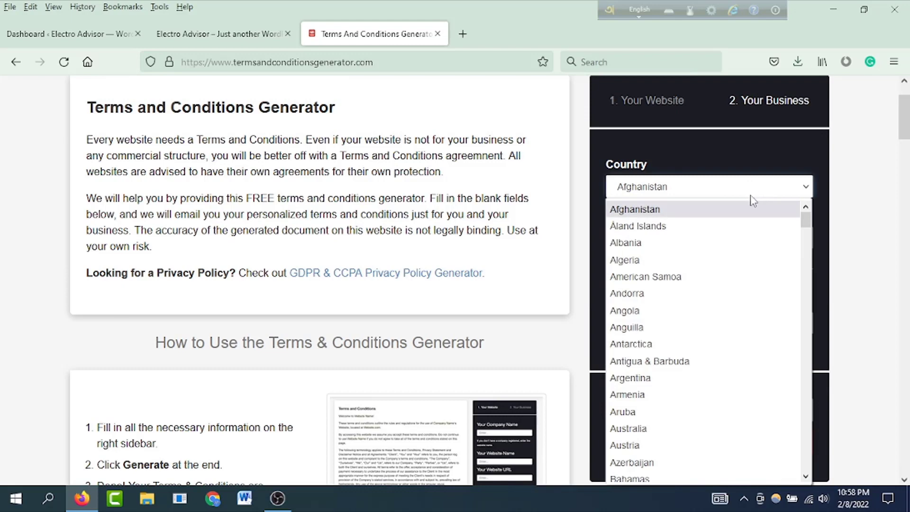
scroll(731, 249, down, 15)
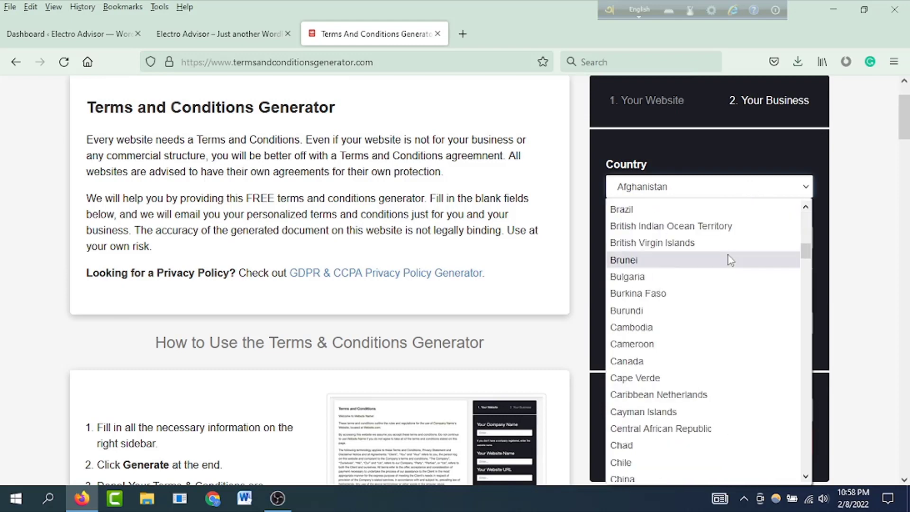
scroll(731, 261, down, 8)
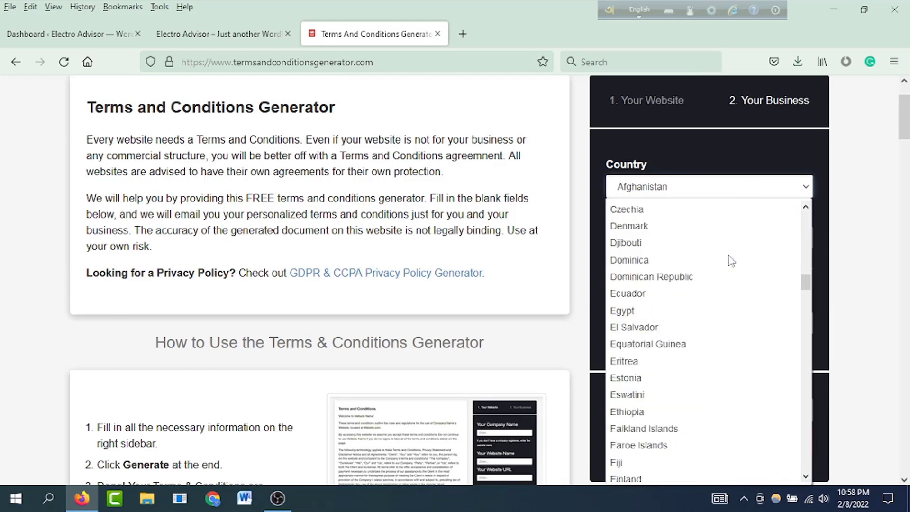
scroll(731, 261, down, 4)
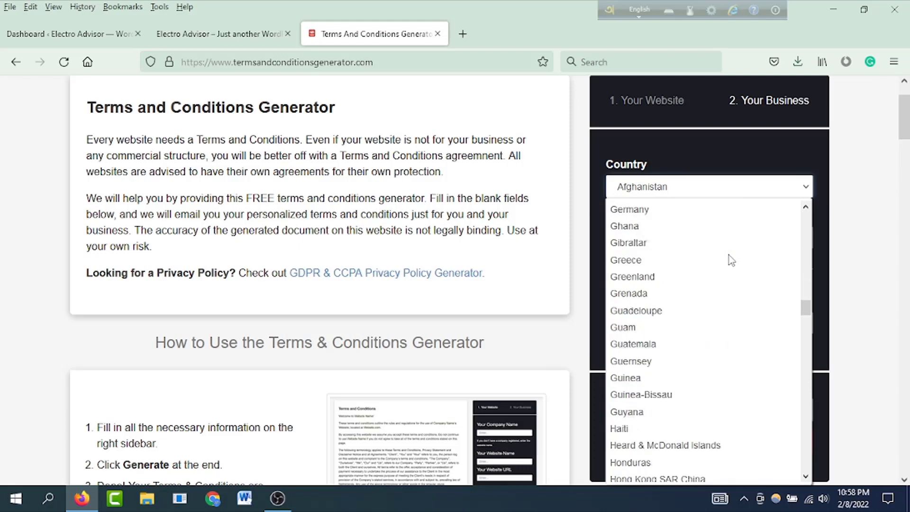
scroll(730, 251, up, 20)
scroll(731, 236, up, 6)
scroll(731, 234, down, 4)
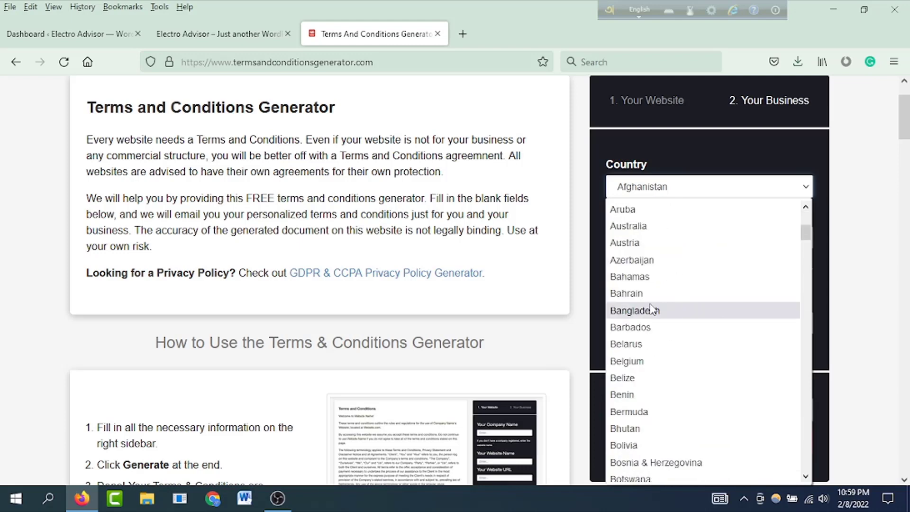
click(668, 313)
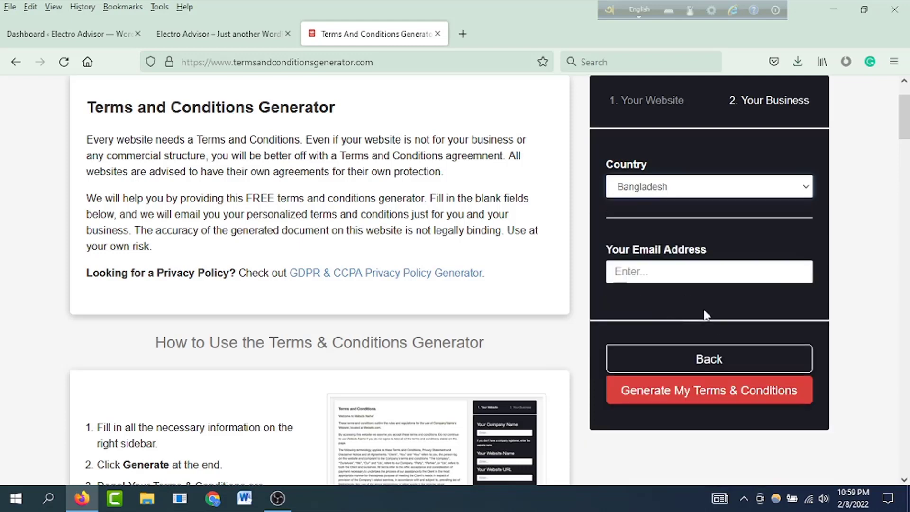
Step: Fill in the contact e-mail address and generate the terms and conditions
click(652, 271)
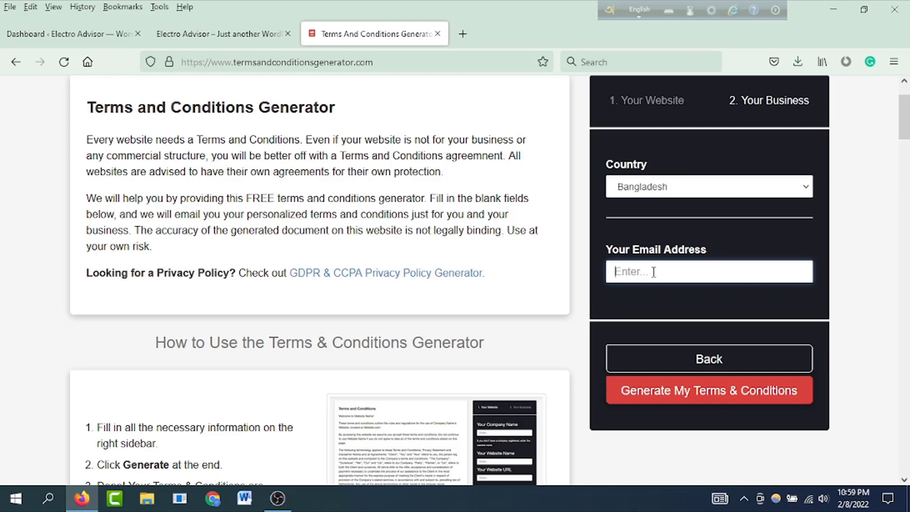
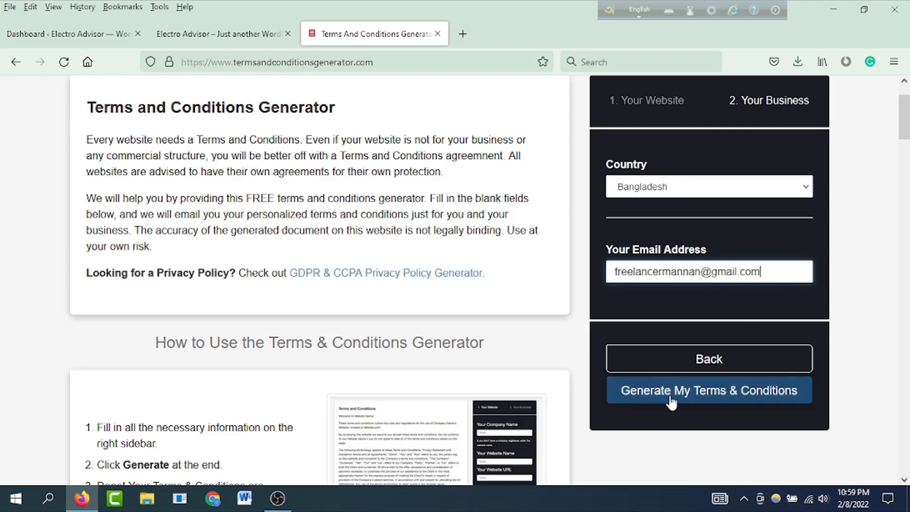
click(732, 393)
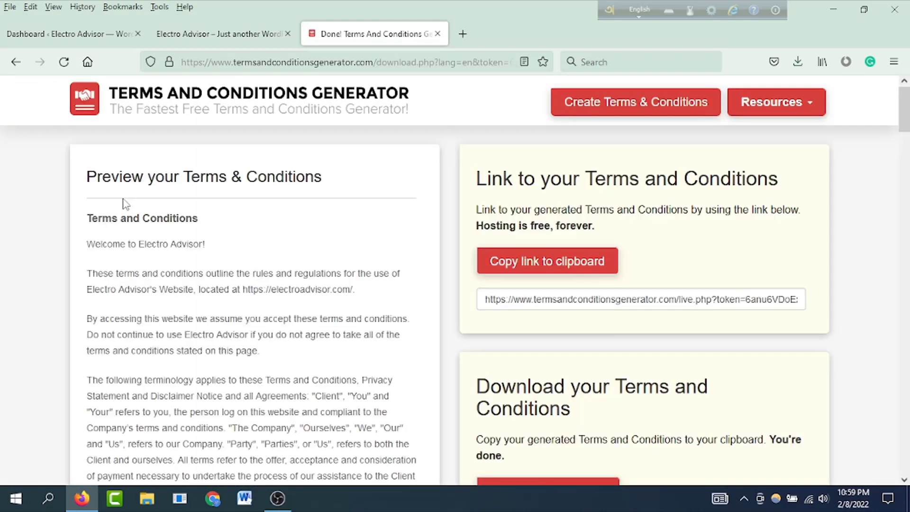
Step: Scroll through the generated Electro Advisor terms down to the Disclaimer and back up
scroll(126, 208, down, 3)
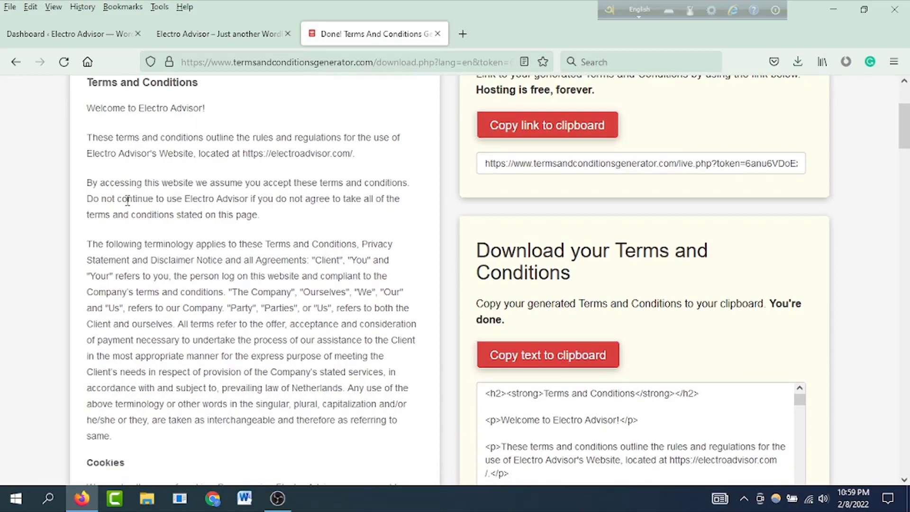
scroll(134, 189, down, 10)
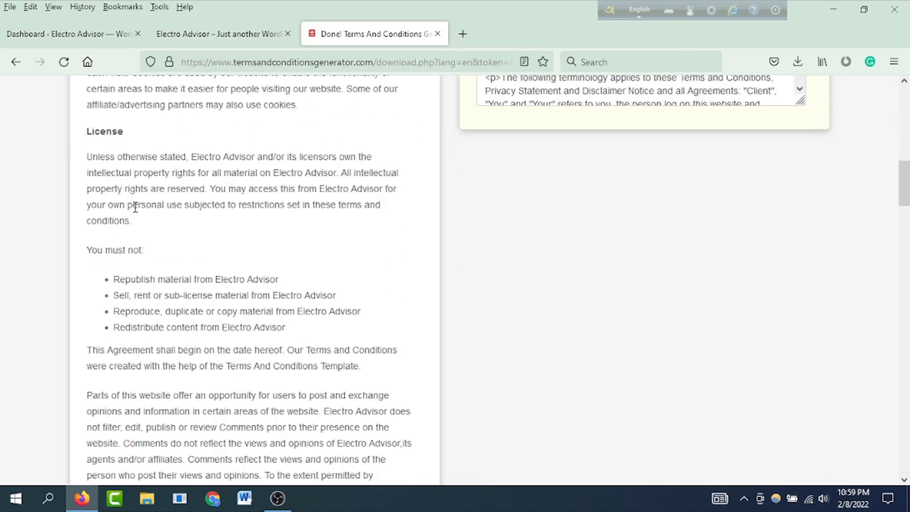
scroll(134, 208, down, 10)
scroll(135, 210, up, 20)
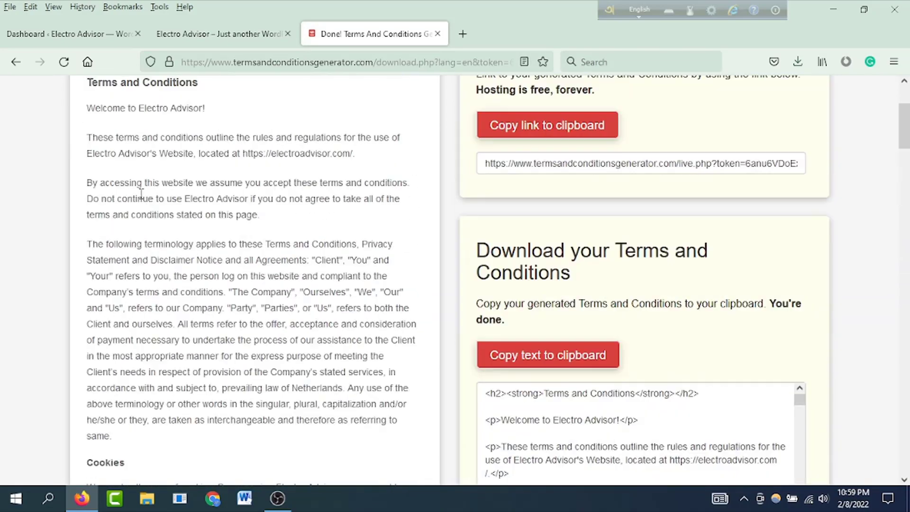
scroll(140, 194, up, 3)
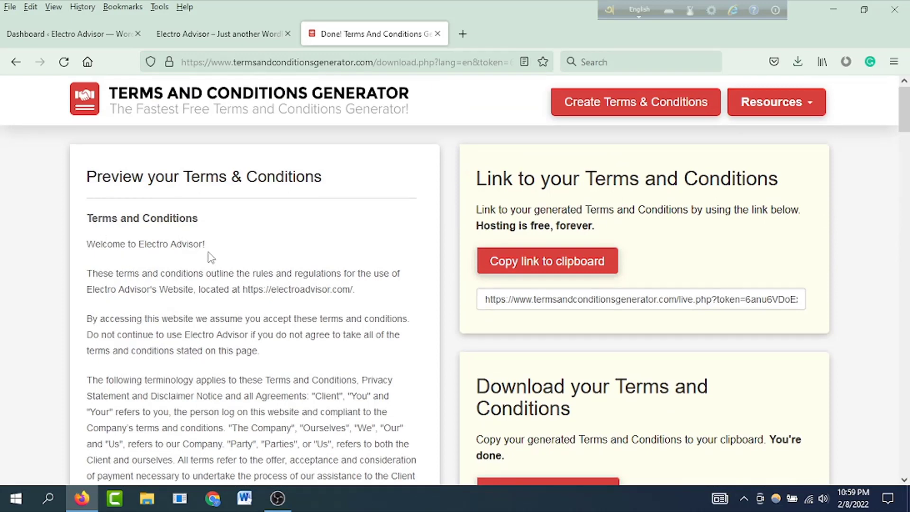
scroll(197, 287, down, 5)
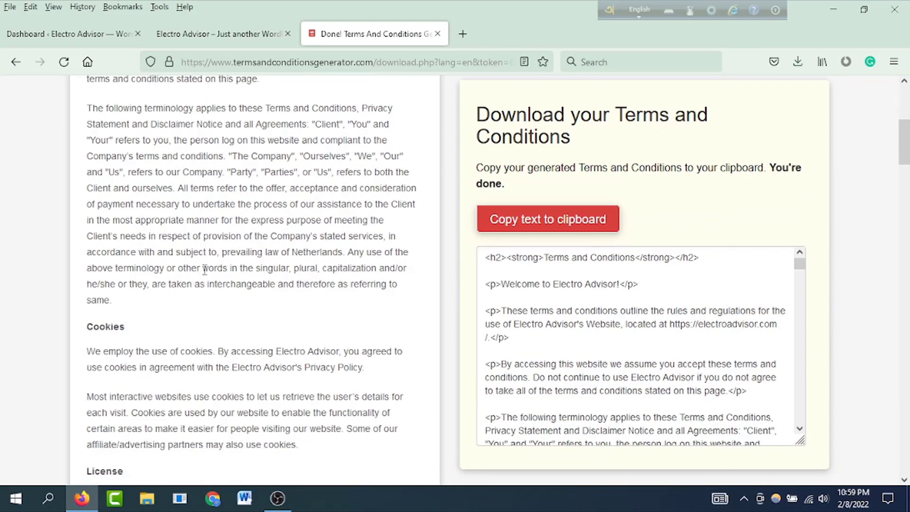
scroll(142, 332, down, 3)
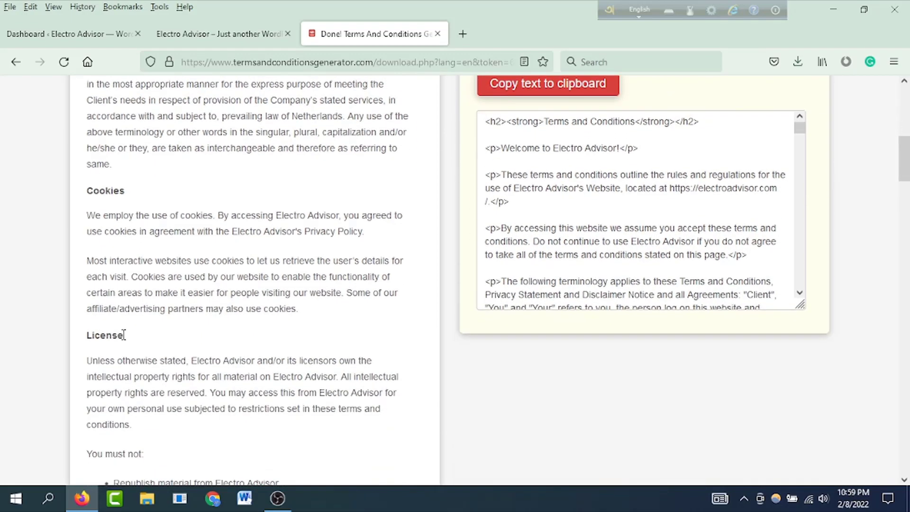
scroll(145, 334, down, 2)
scroll(142, 347, down, 6)
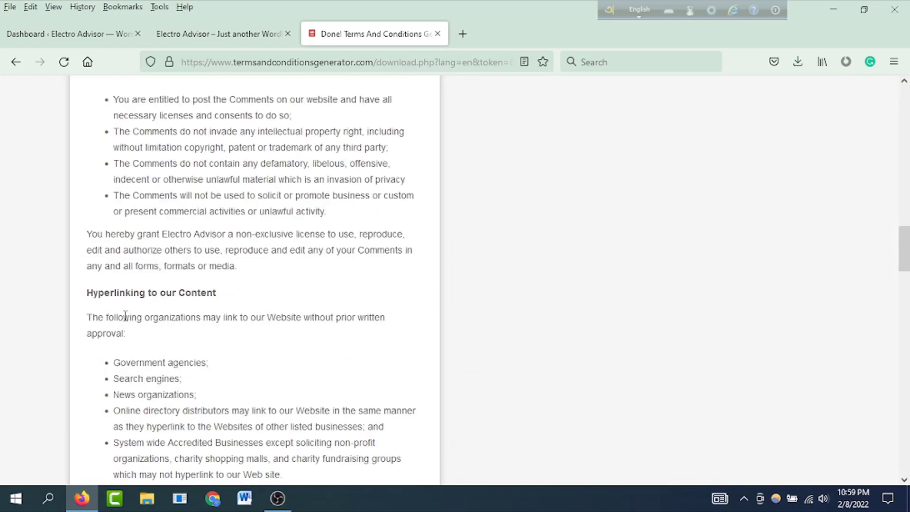
scroll(182, 306, down, 8)
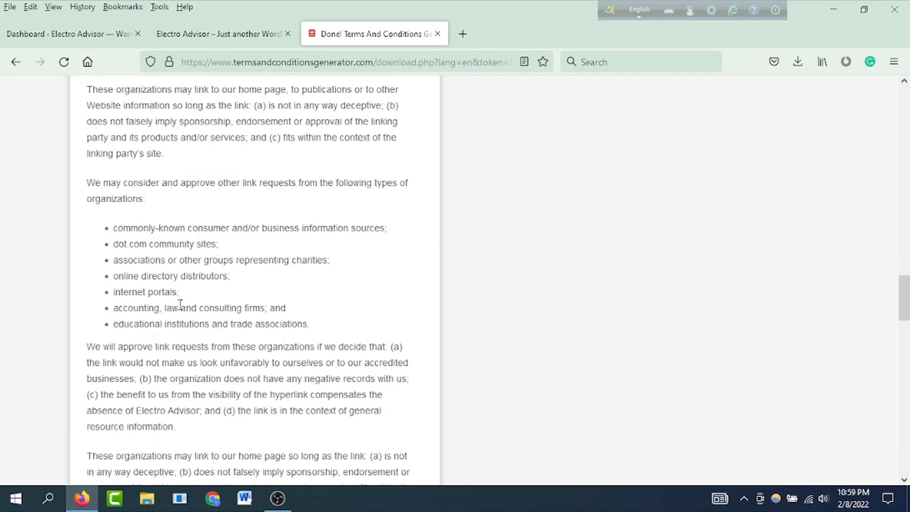
scroll(177, 304, down, 15)
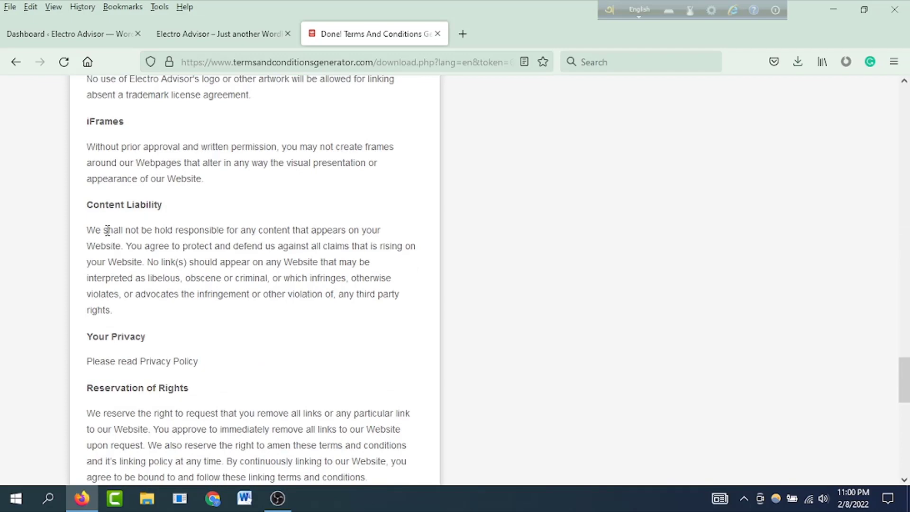
scroll(176, 278, down, 4)
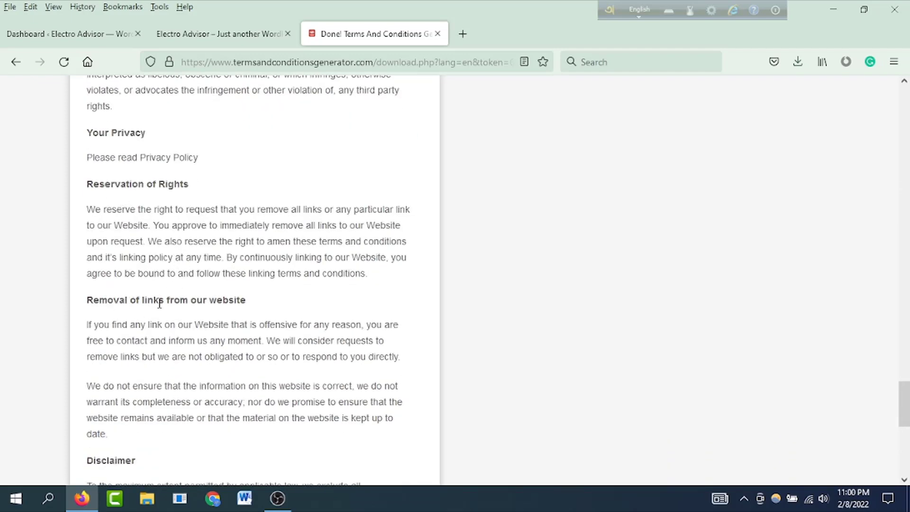
scroll(153, 317, down, 7)
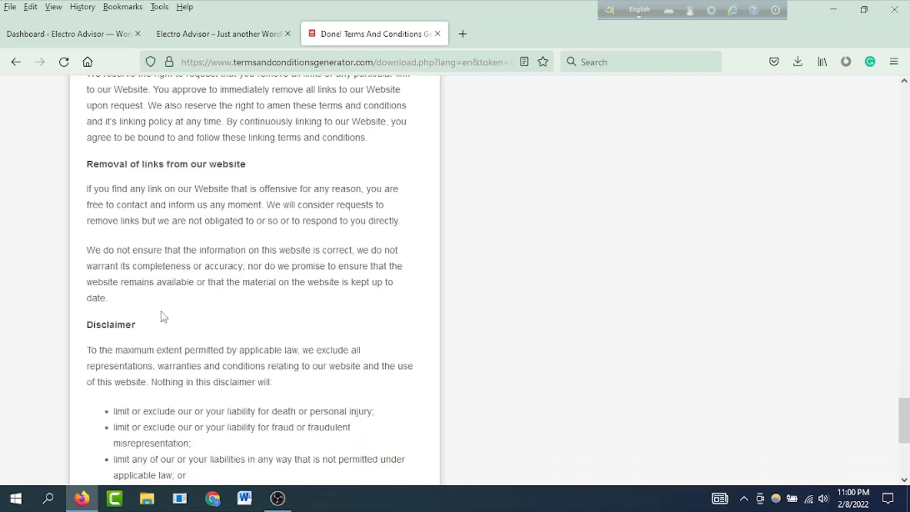
scroll(158, 323, down, 1)
scroll(205, 252, up, 20)
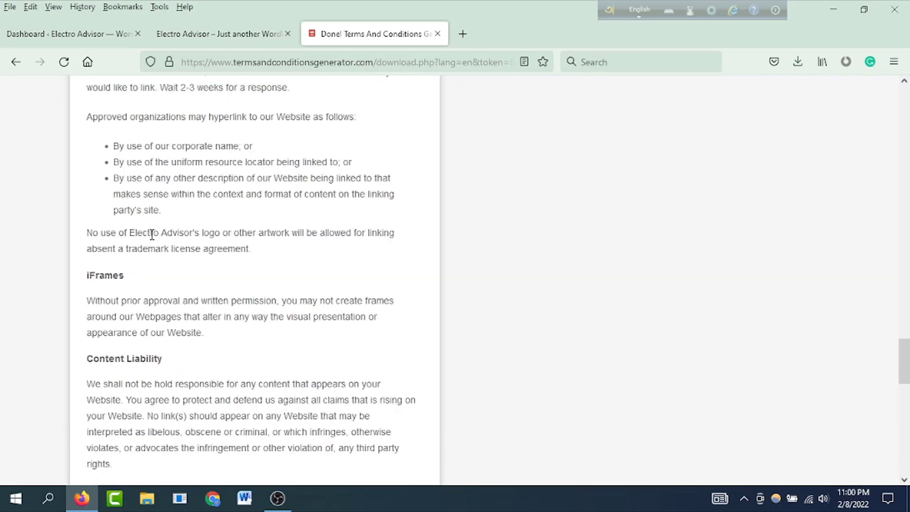
scroll(152, 234, up, 20)
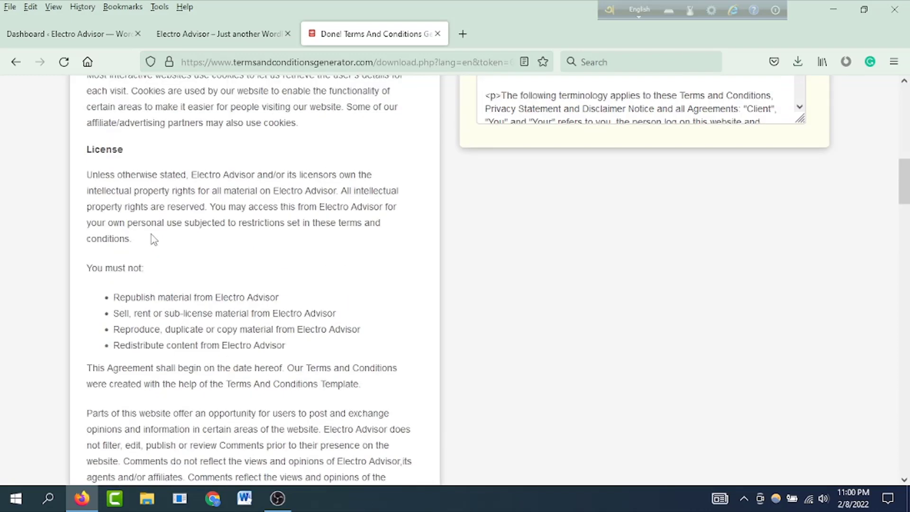
scroll(151, 234, up, 4)
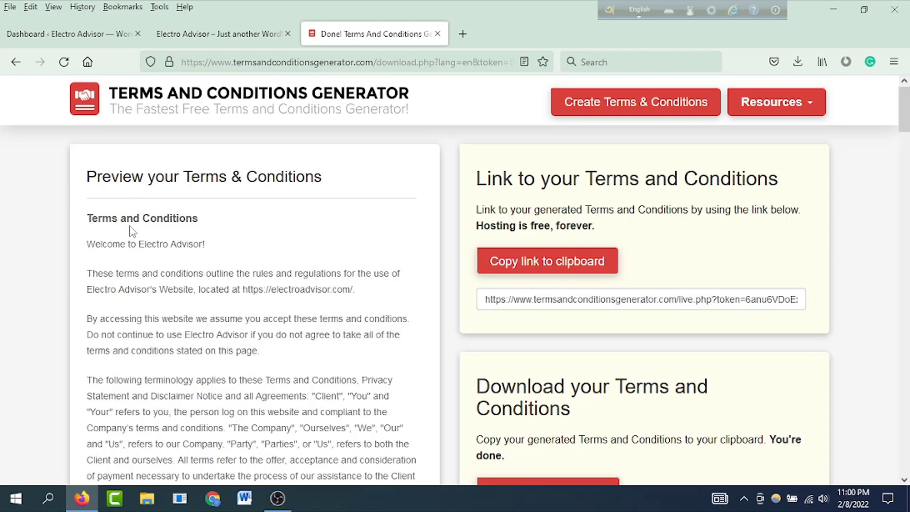
Step: Create a new blank page from the WordPress dashboard's Pages menu
click(237, 33)
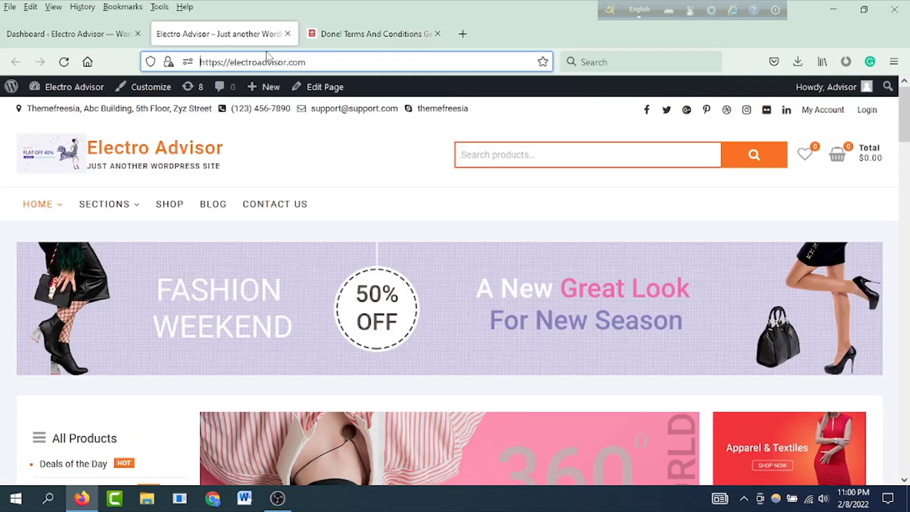
click(71, 34)
mouse_move(69, 248)
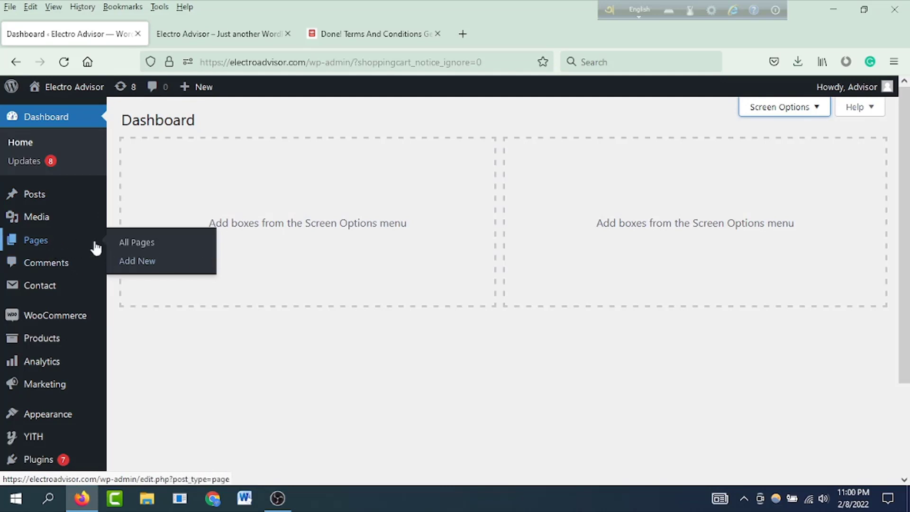
click(133, 262)
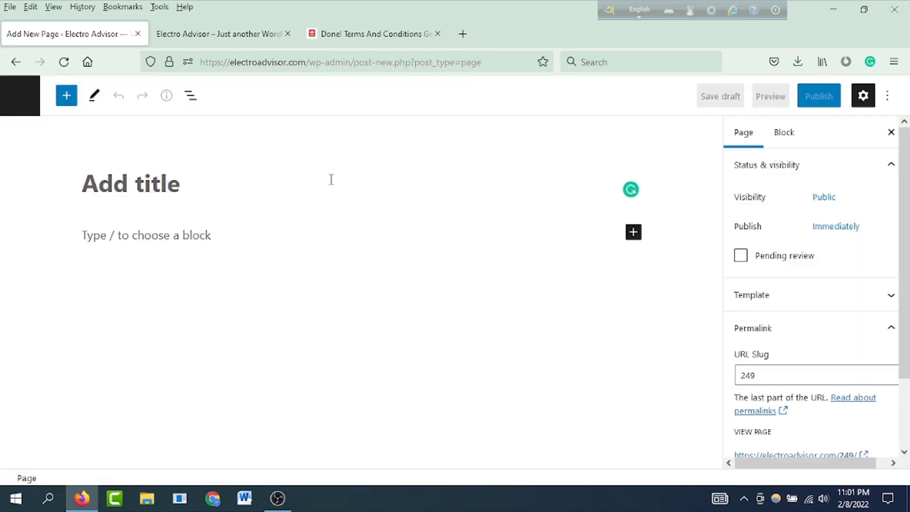
Step: Title the new page 'Terms & Conditions' and return to the generated terms preview
text(Terms)
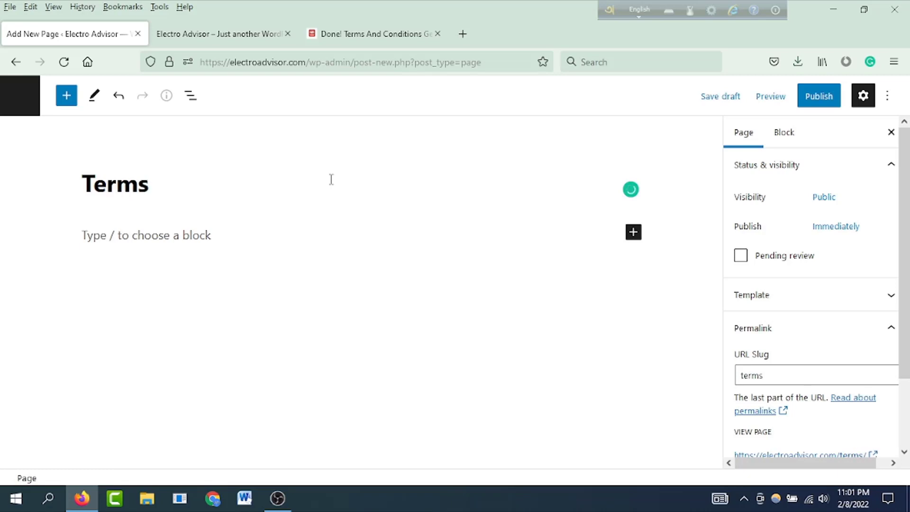
text( & Conditions)
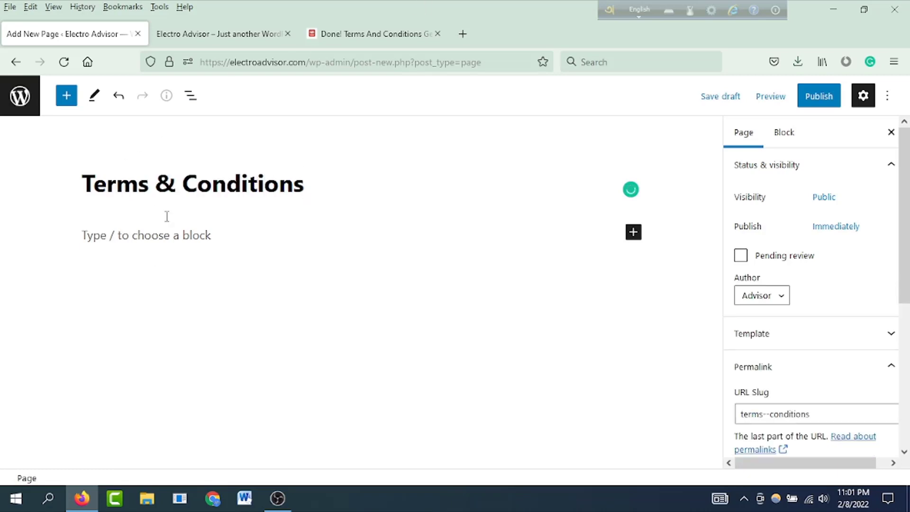
key(Return)
click(370, 34)
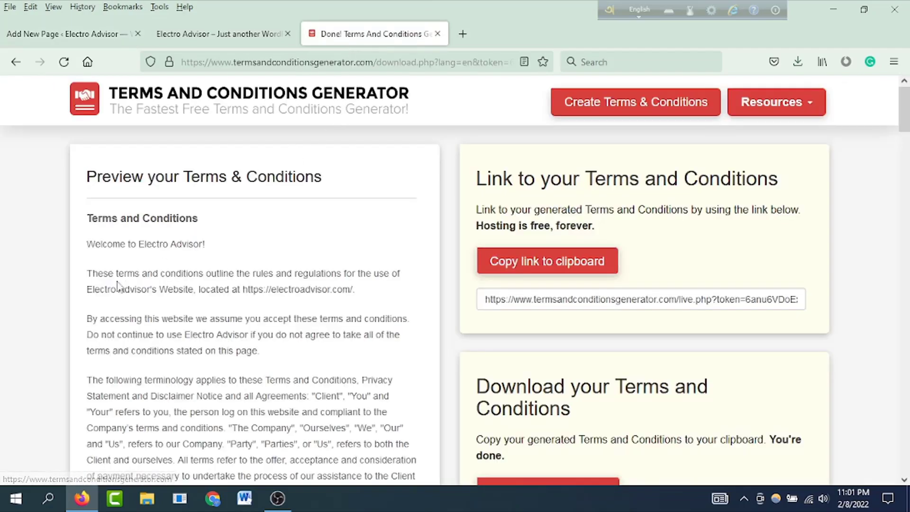
Step: Copy the entire generated terms text and go back to the WordPress page editor
drag(88, 218, 187, 493)
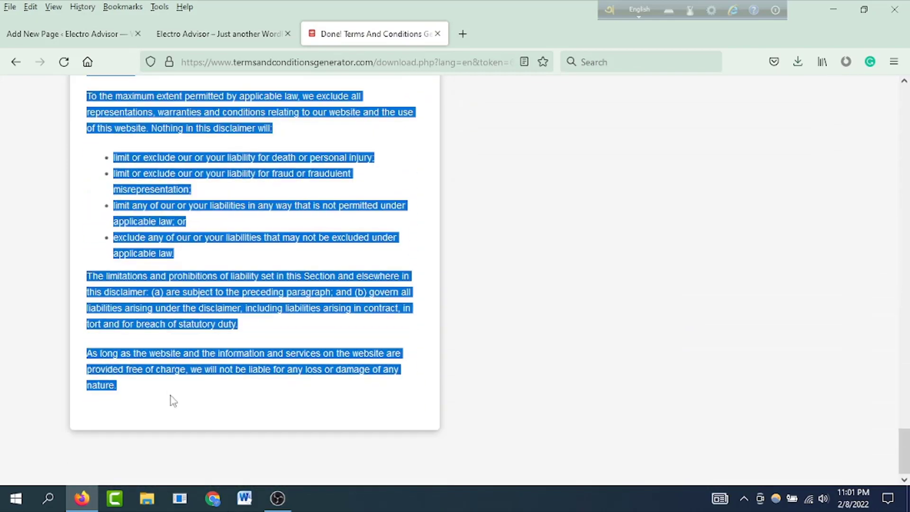
key(ctrl+Tab)
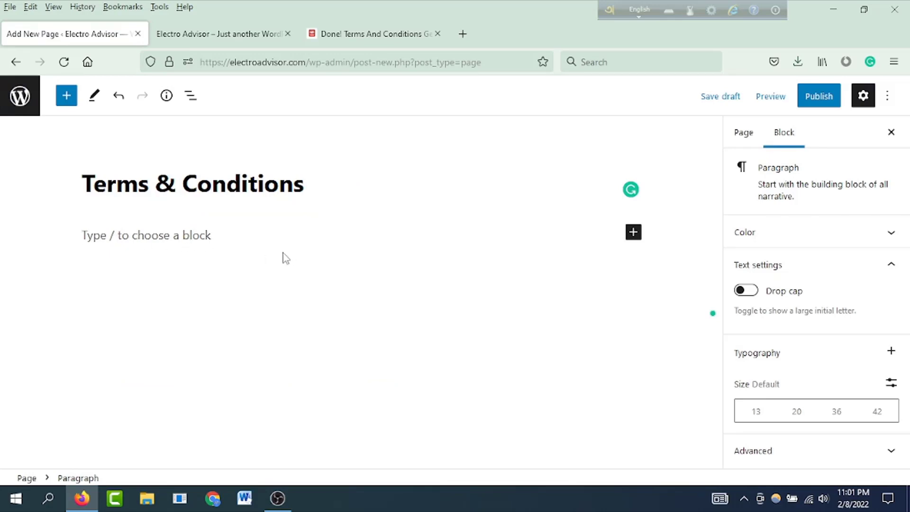
Step: Paste the generated terms into the Terms & Conditions page body
key(ctrl+v)
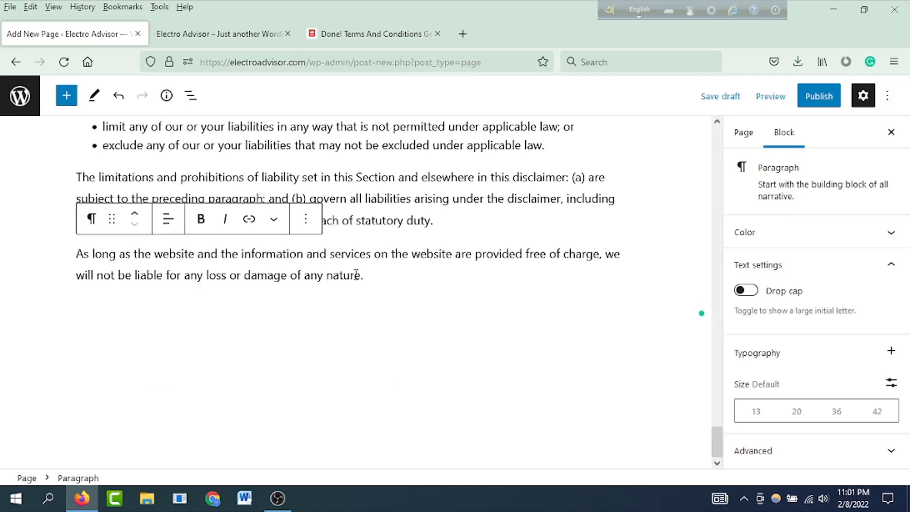
scroll(371, 275, up, 20)
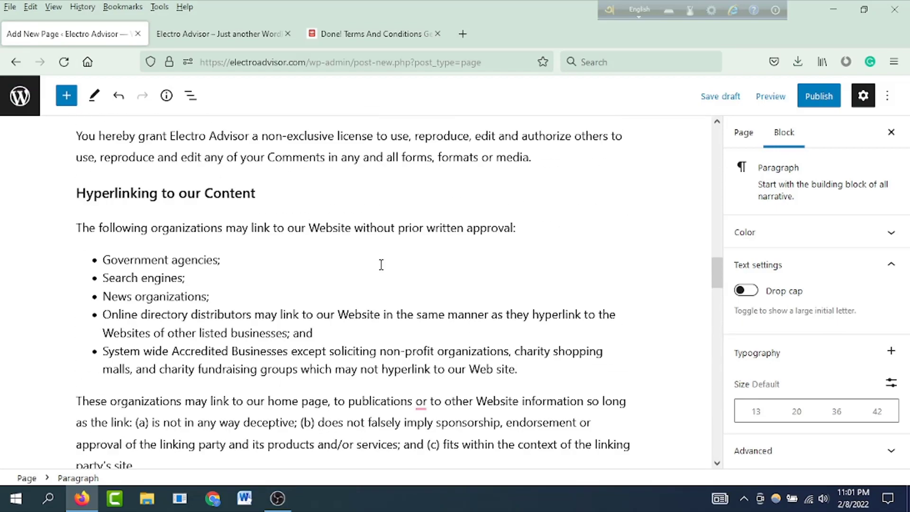
scroll(381, 264, up, 20)
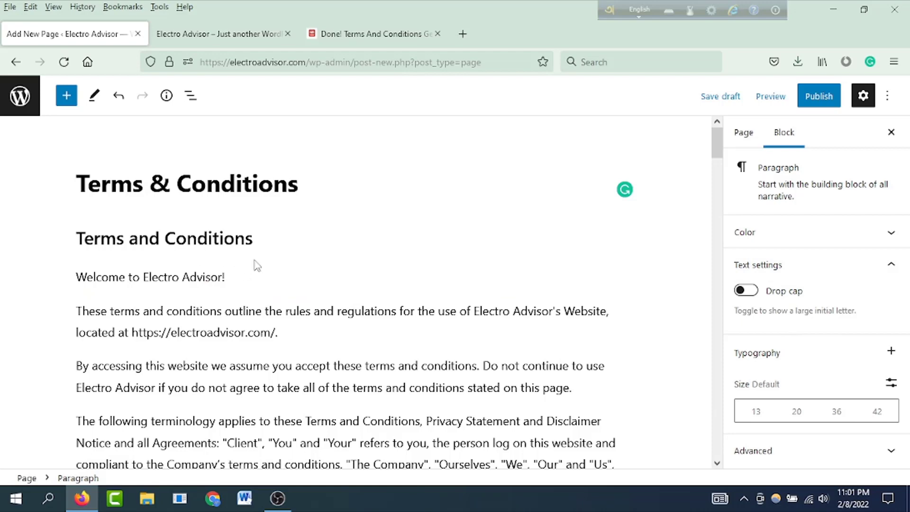
scroll(209, 278, down, 3)
scroll(210, 277, up, 3)
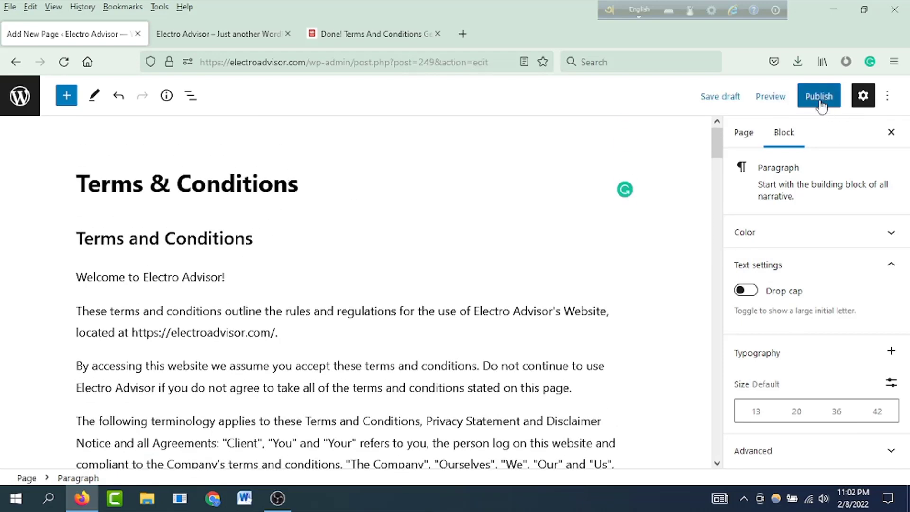
Step: Publish the Terms & Conditions page, confirming in the pre-publish panel
click(819, 98)
click(770, 99)
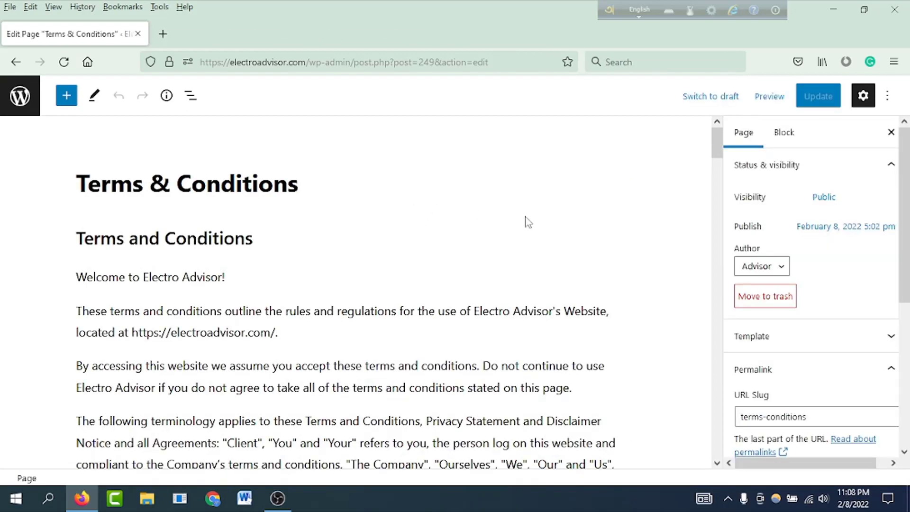
scroll(438, 237, down, 20)
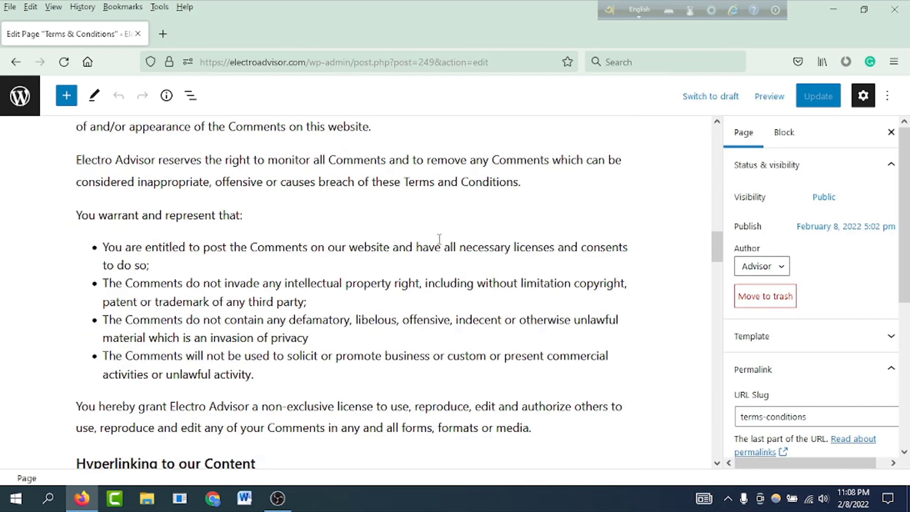
key(ctrl+Home)
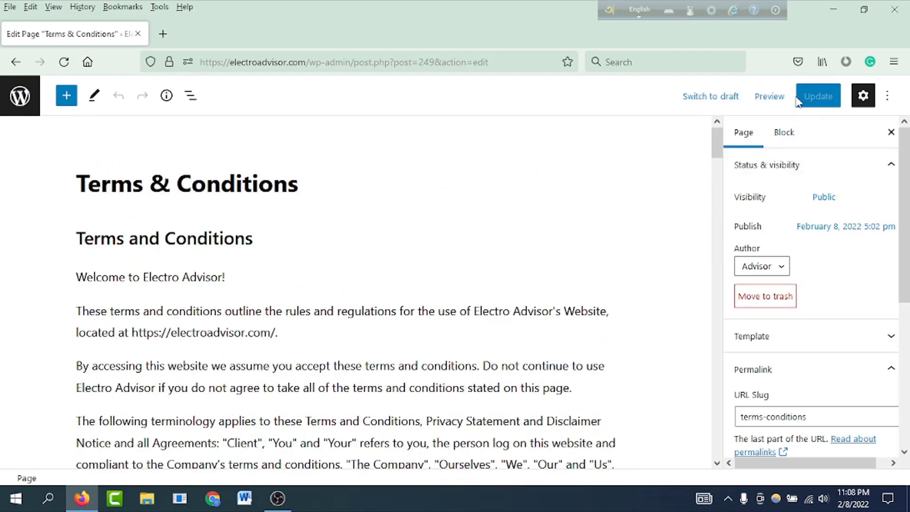
Step: Preview the published Terms & Conditions page on the site in a new tab
right_click(769, 100)
click(769, 96)
click(770, 96)
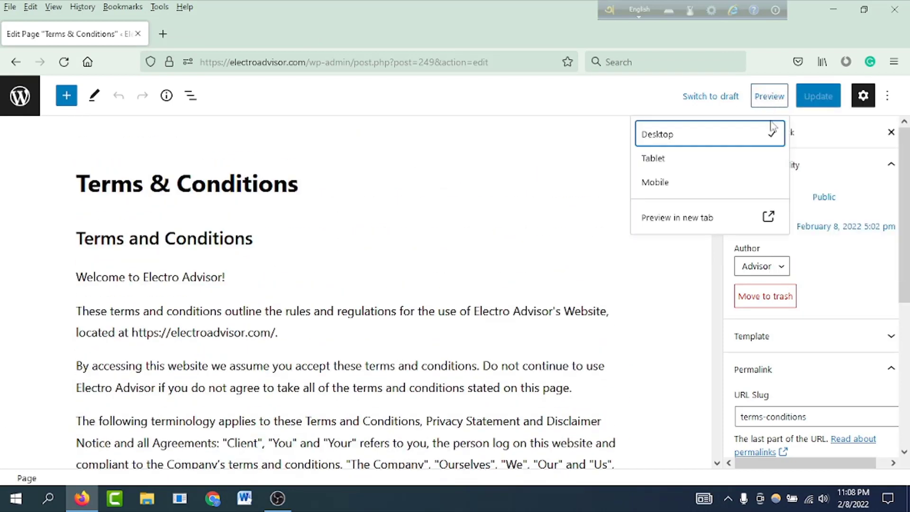
click(693, 227)
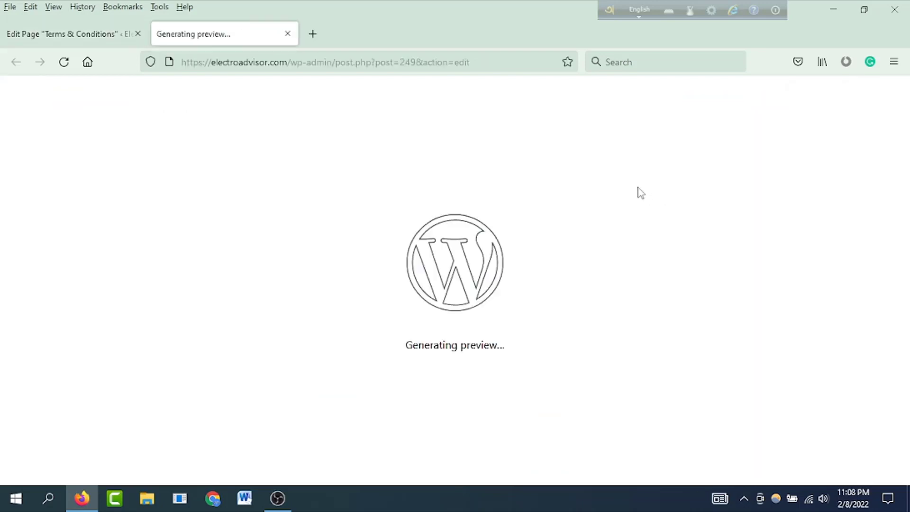
Step: Scroll through the live page's terms to the Disclaimer section and back to the top
scroll(243, 270, down, 3)
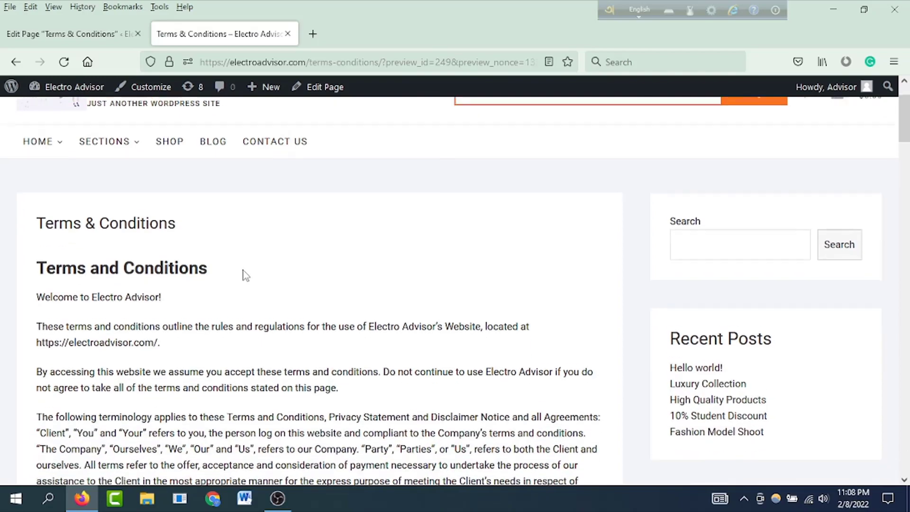
scroll(163, 226, down, 7)
scroll(165, 265, down, 15)
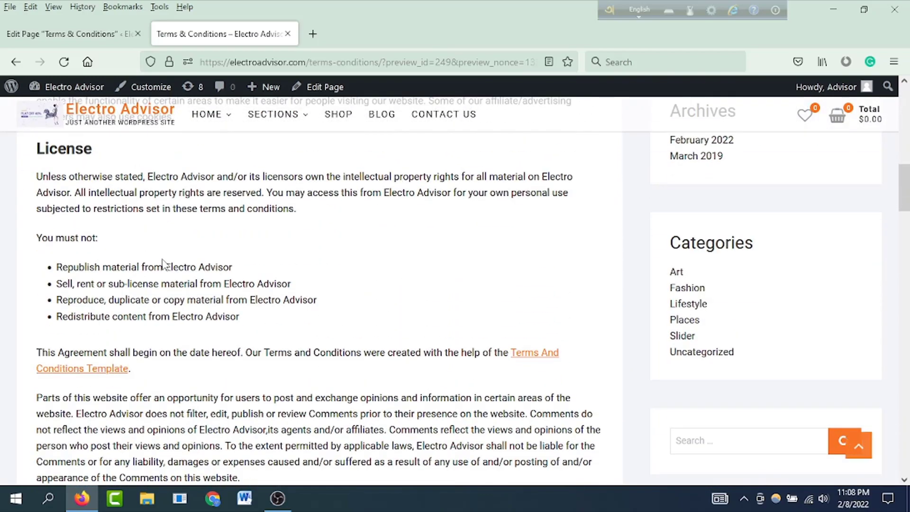
scroll(164, 263, up, 11)
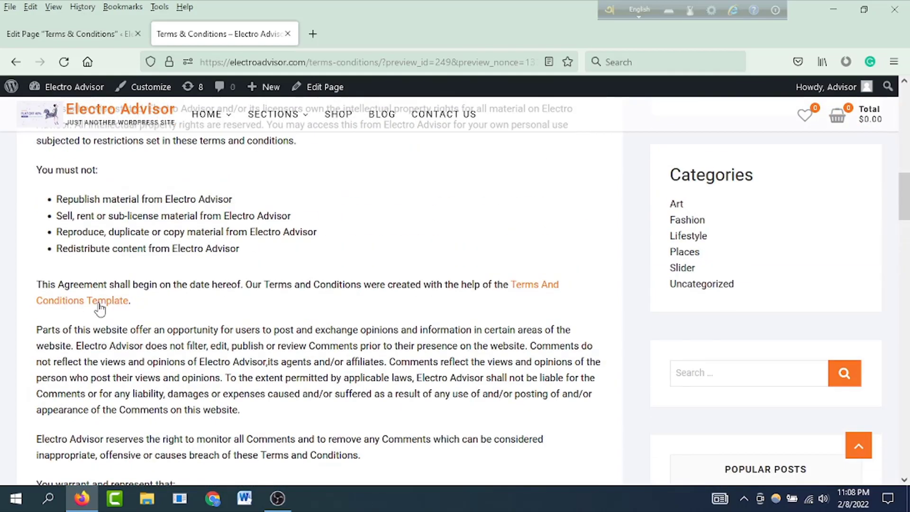
scroll(355, 305, down, 17)
scroll(265, 298, up, 6)
scroll(268, 301, down, 15)
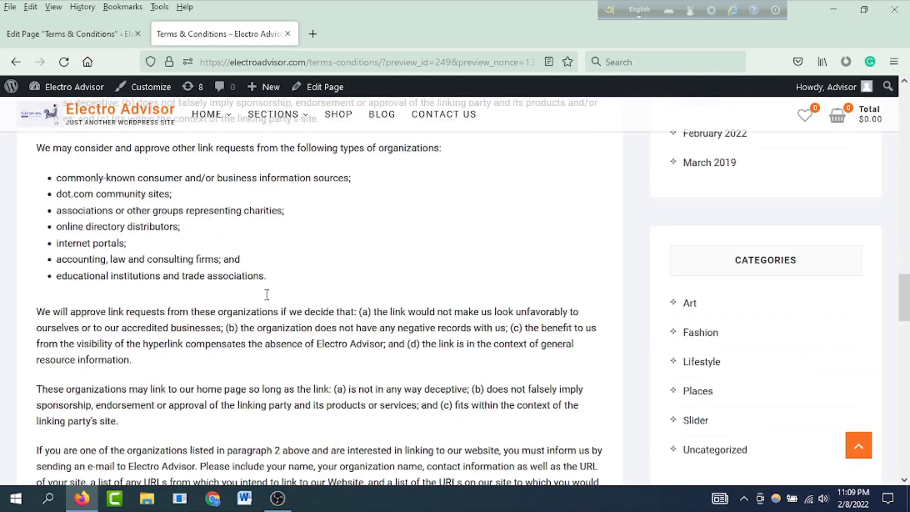
scroll(266, 298, down, 12)
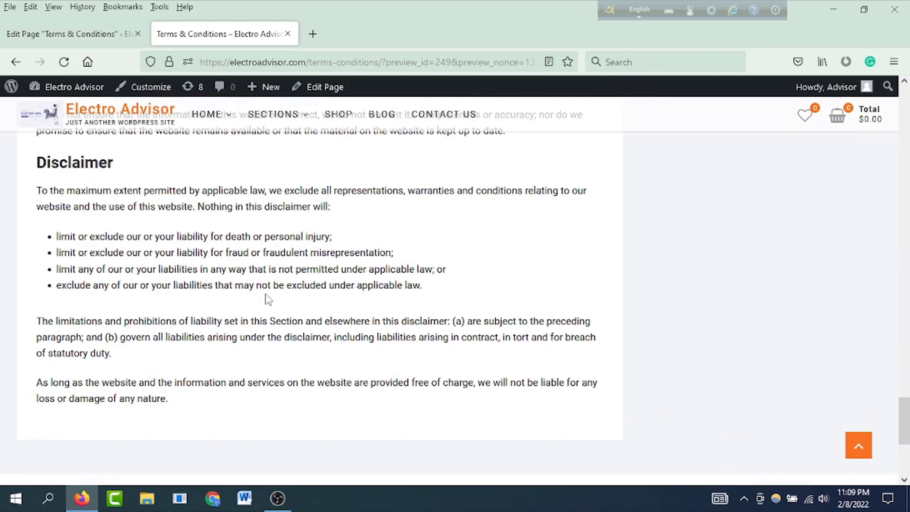
scroll(332, 284, up, 20)
scroll(370, 279, up, 10)
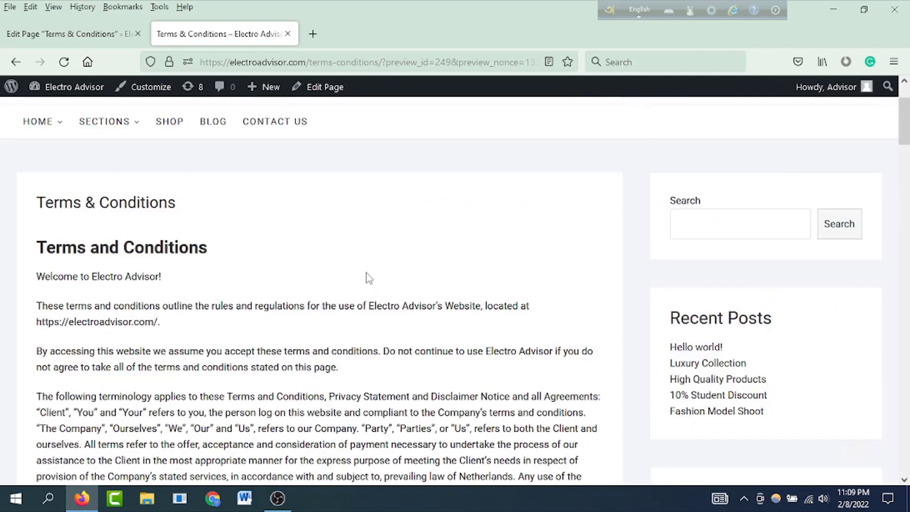